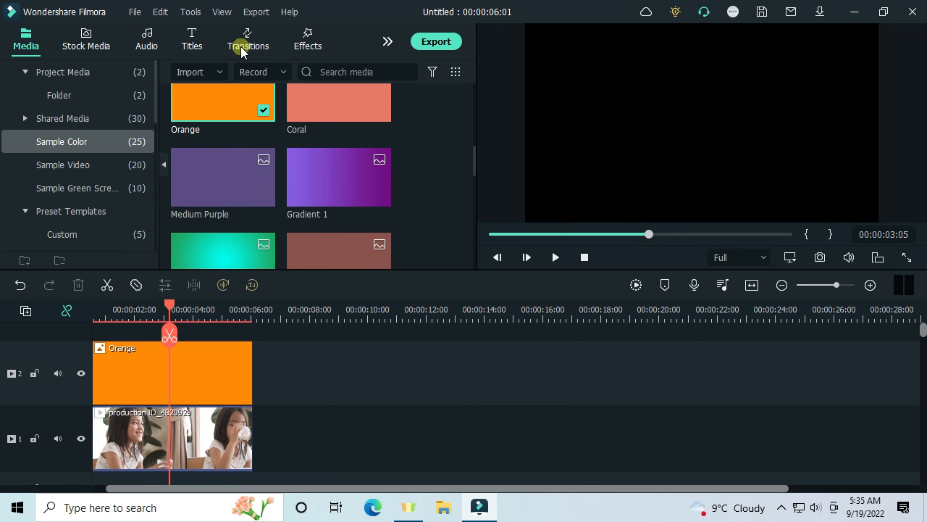
Step: Search the transitions for "01", add Transition_01 to the Orange clip and stretch it over the clip's full length
click(242, 48)
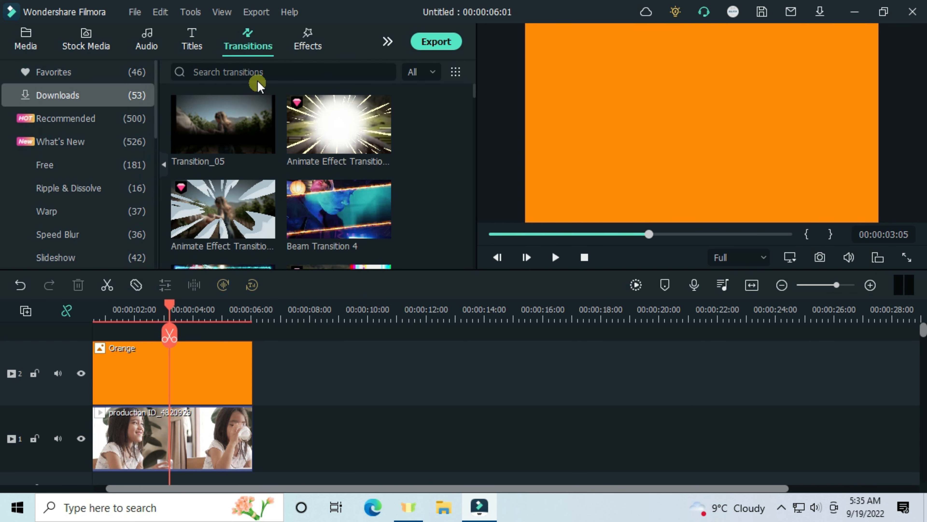
click(246, 73)
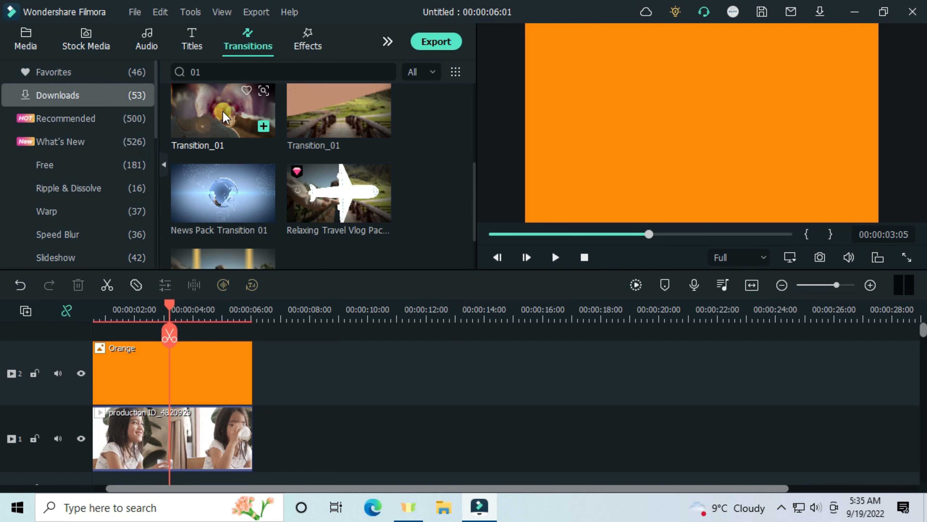
drag(221, 112, 231, 285)
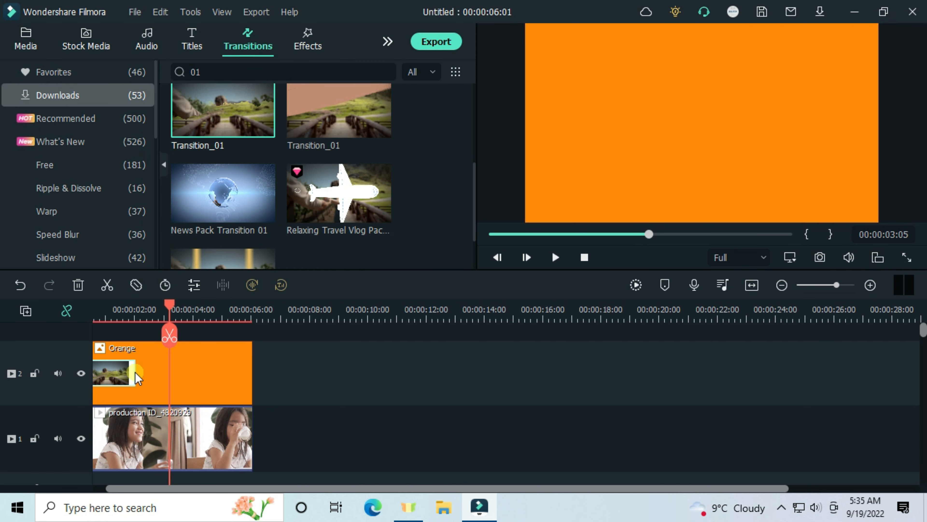
drag(135, 372, 160, 373)
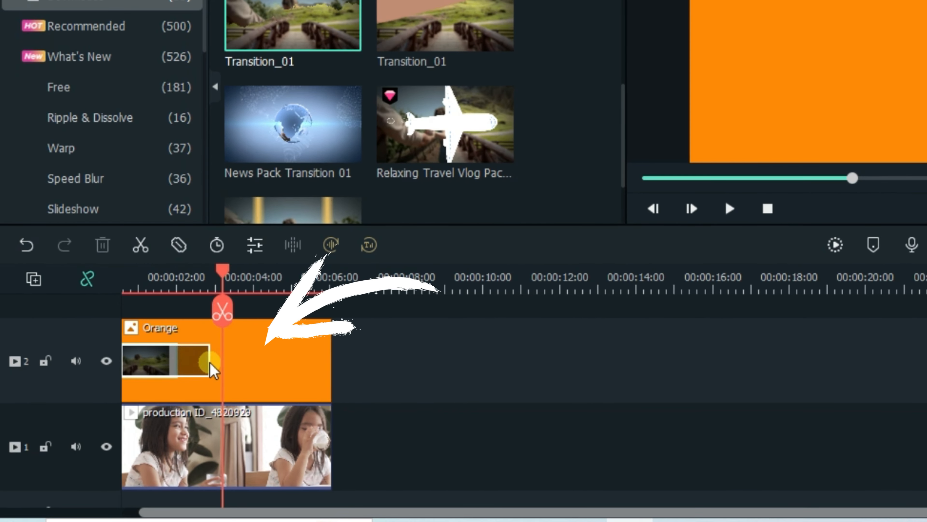
drag(299, 389, 352, 384)
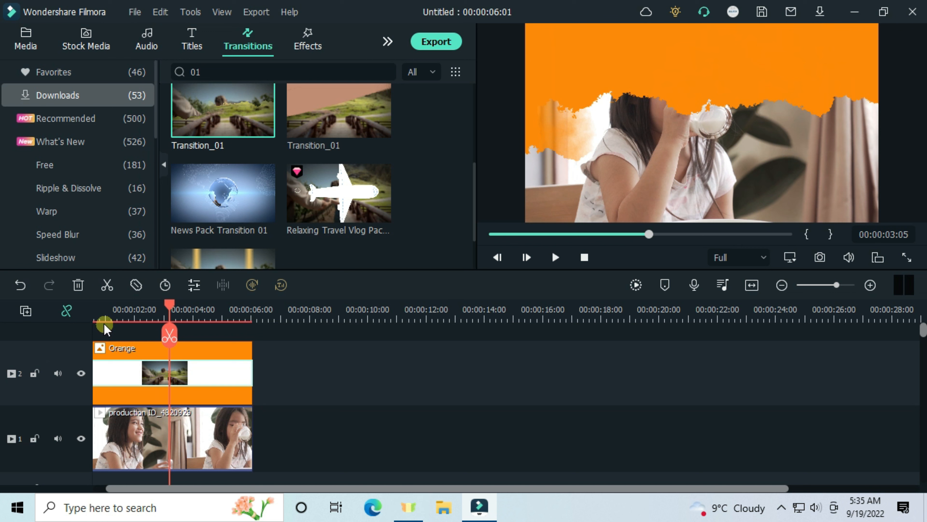
Step: Play the timeline from the start to preview the paper-tear transition on the Orange clip
click(104, 324)
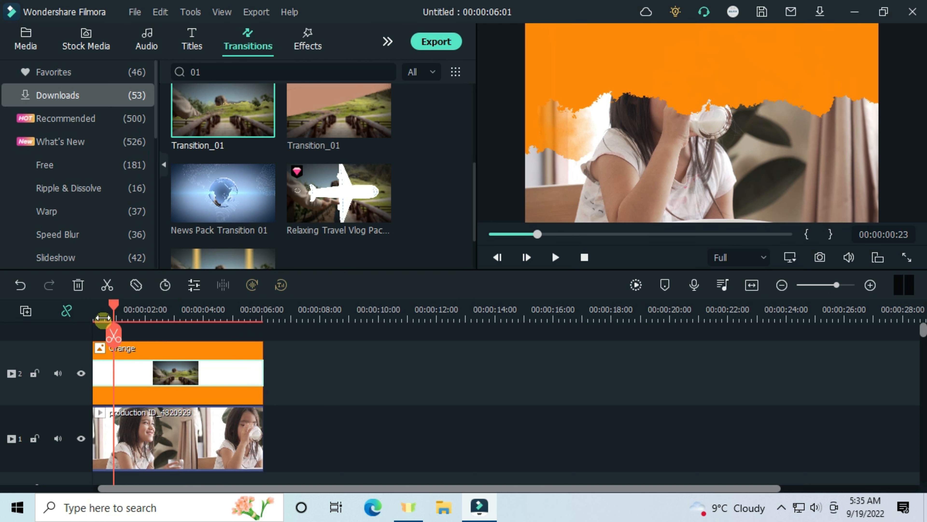
drag(93, 311, 79, 311)
key(space)
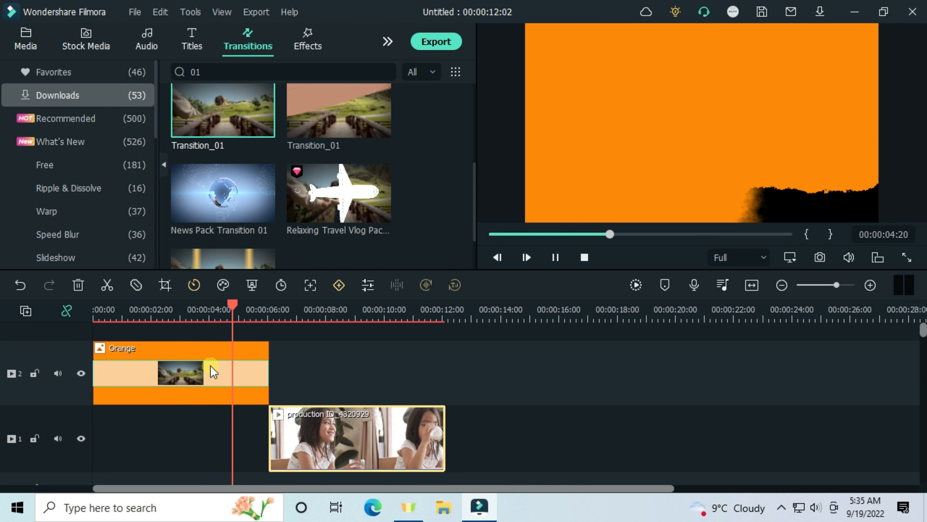
key(space)
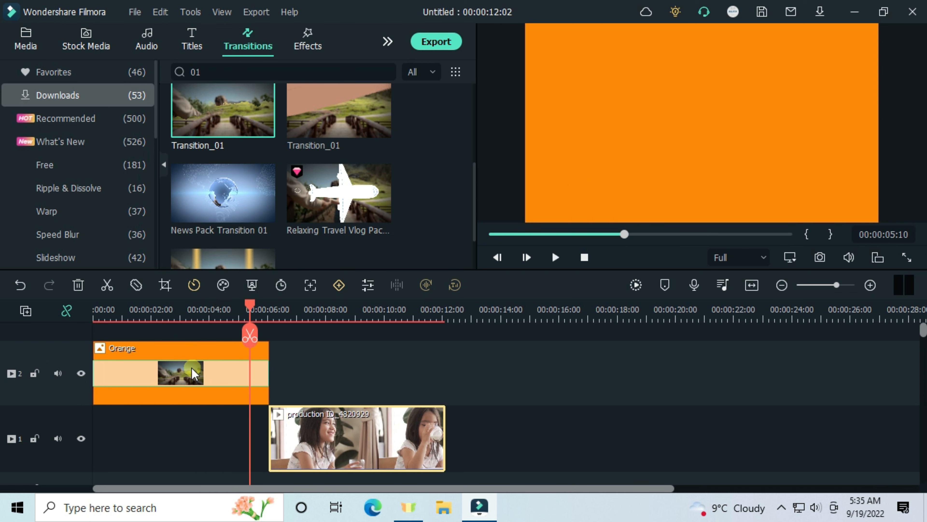
Step: Start exporting the selected range with the Orange clip and name the file "paper tear preview 1"
click(256, 12)
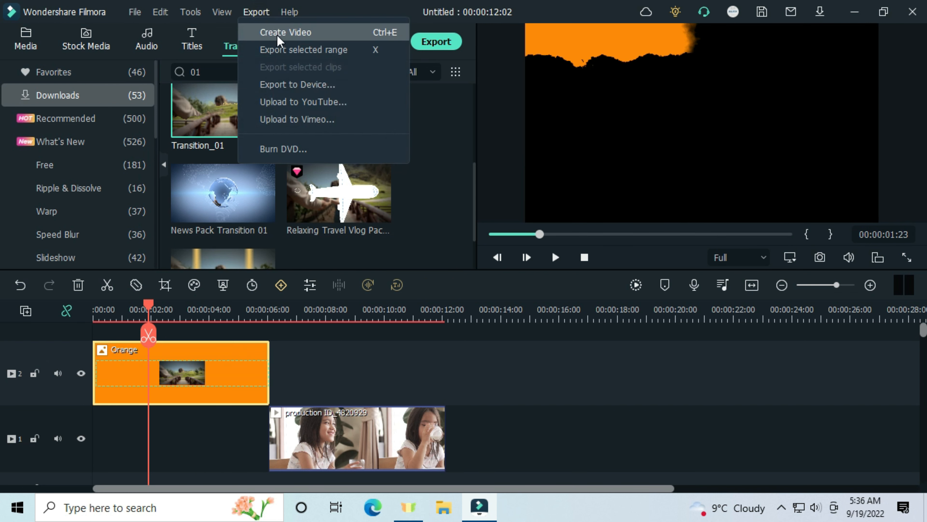
click(279, 48)
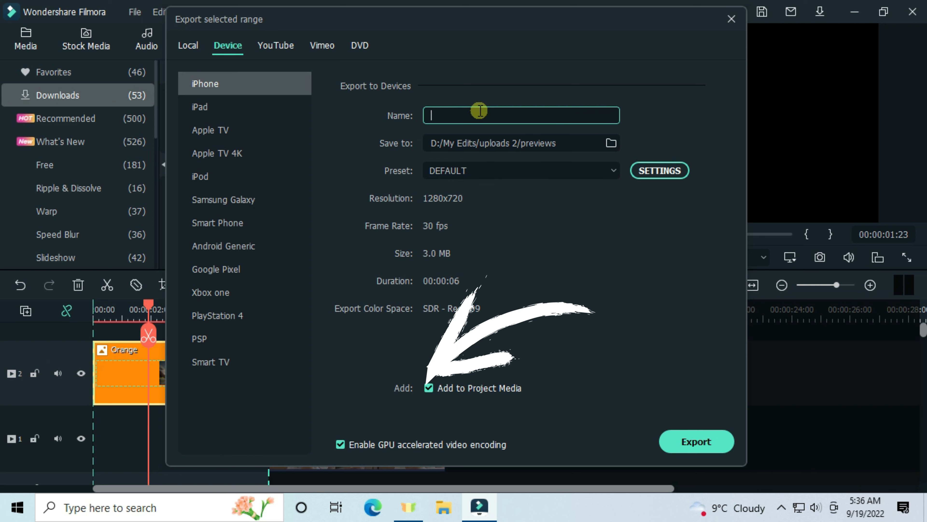
text(paper tear preview 1)
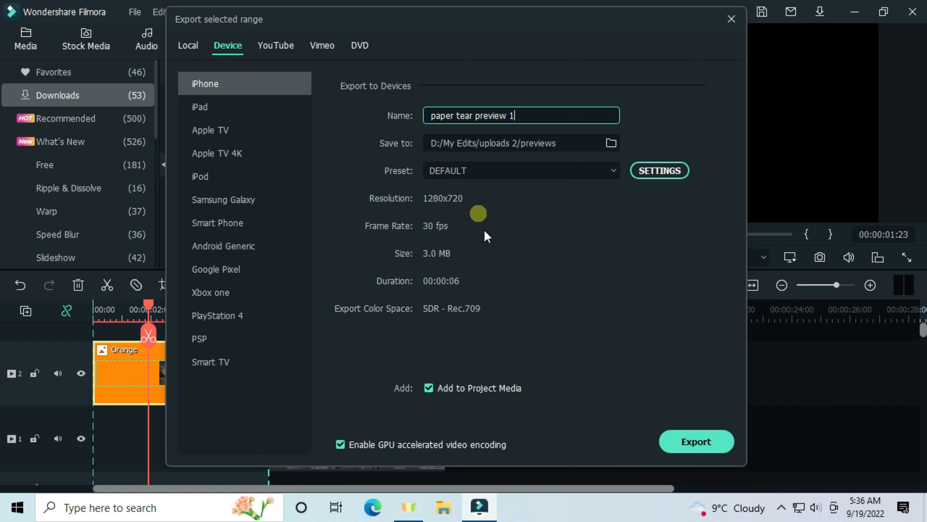
Step: Set the export quality to Best and the resolution to 1920x1080, and export the range
click(660, 170)
click(345, 78)
click(475, 191)
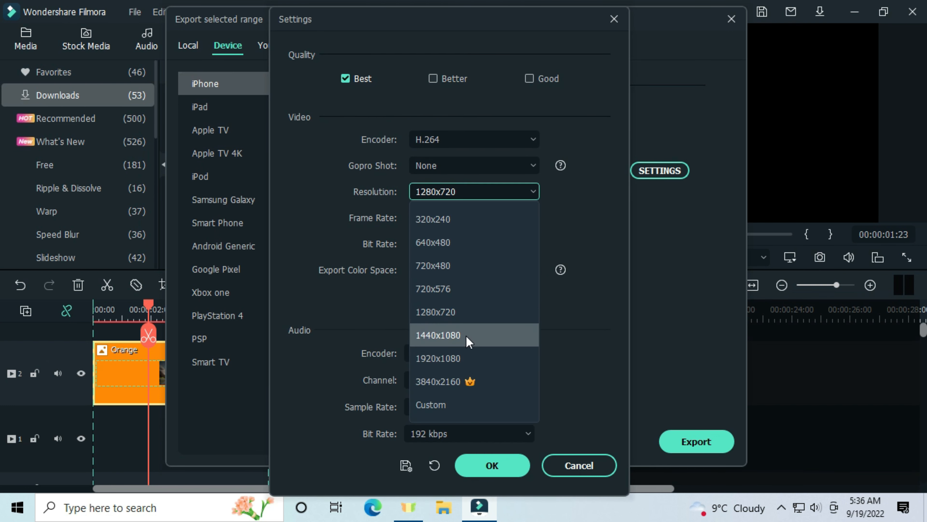
click(434, 358)
click(345, 79)
click(492, 465)
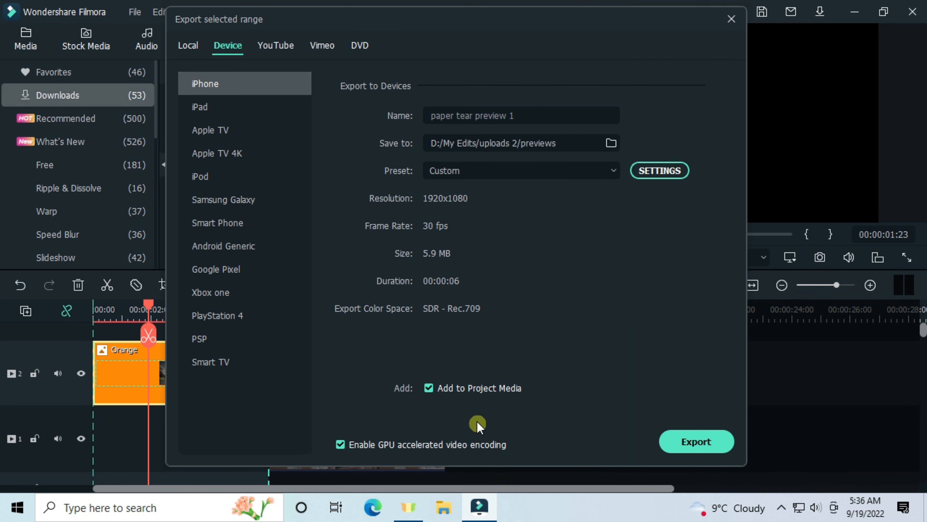
click(698, 442)
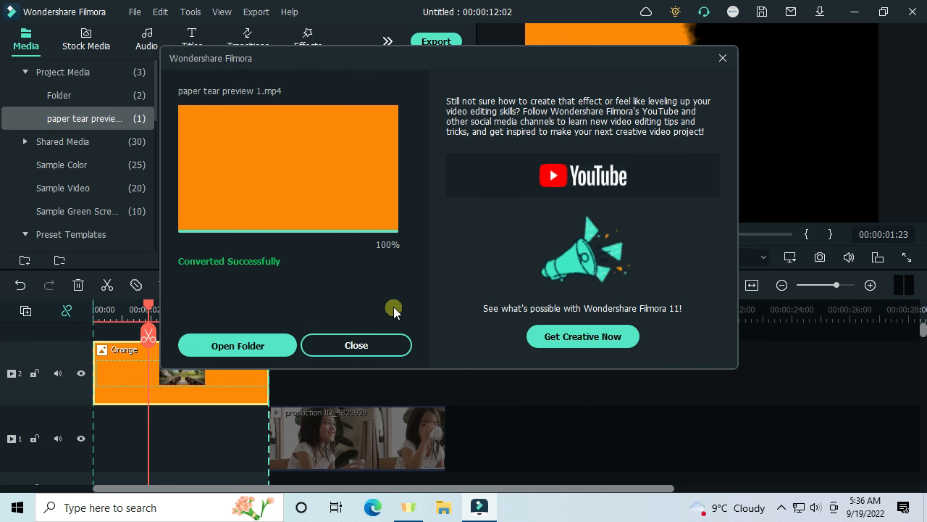
Step: Delete the Orange clip from the timeline and clear the marked export range
click(359, 331)
key(Delete)
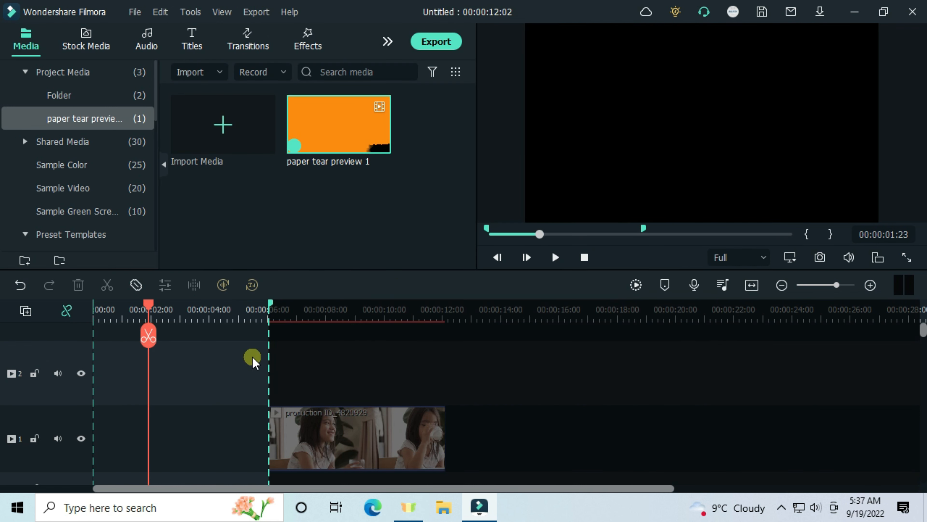
right_click(253, 357)
click(307, 388)
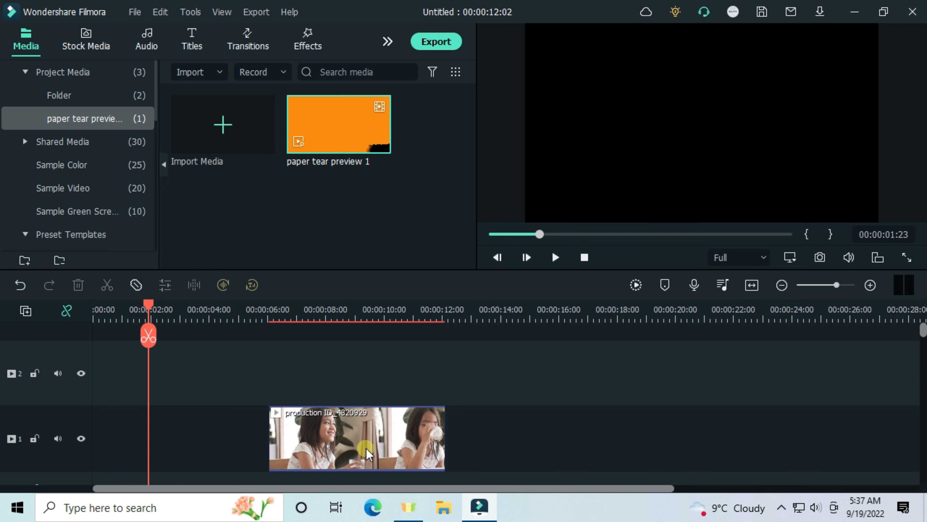
Step: Place the paper tear preview 1 clip at the start of track 2 and review its basic video settings
drag(325, 140, 99, 395)
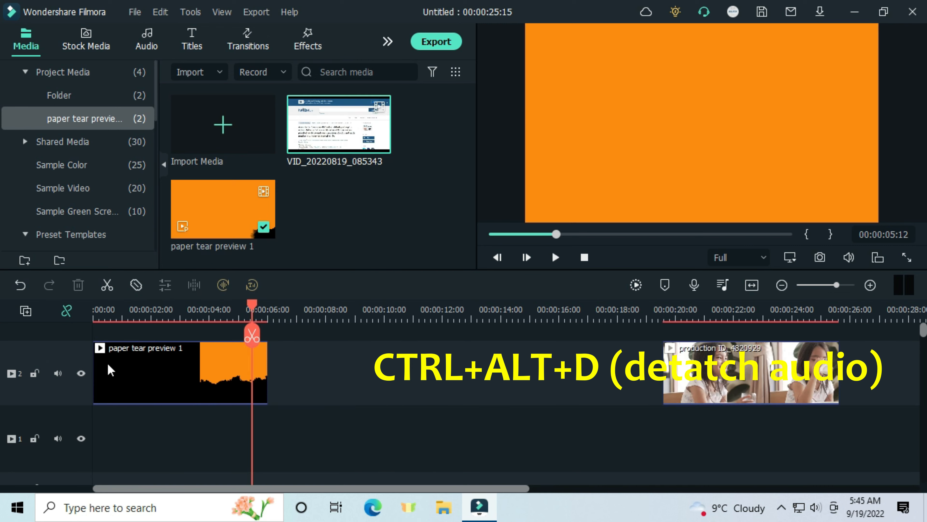
double_click(133, 375)
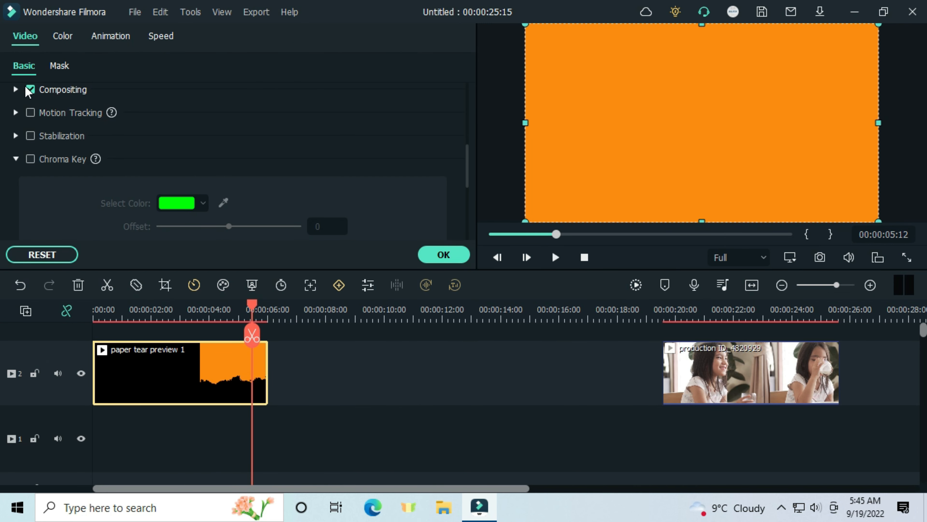
scroll(28, 91, up, 3)
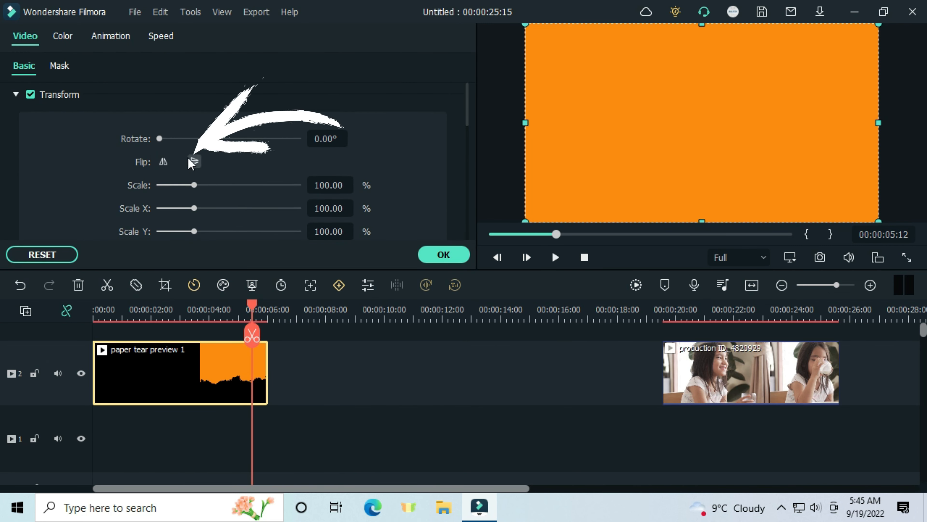
click(443, 255)
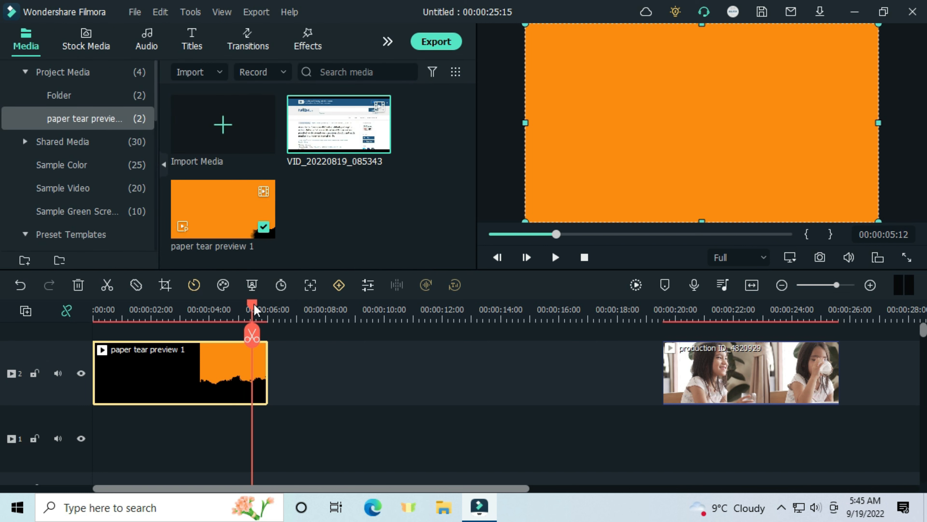
Step: Split the paper tear preview 1 clip at 00:00:02:08 and delete the part before the cut
drag(255, 309, 137, 334)
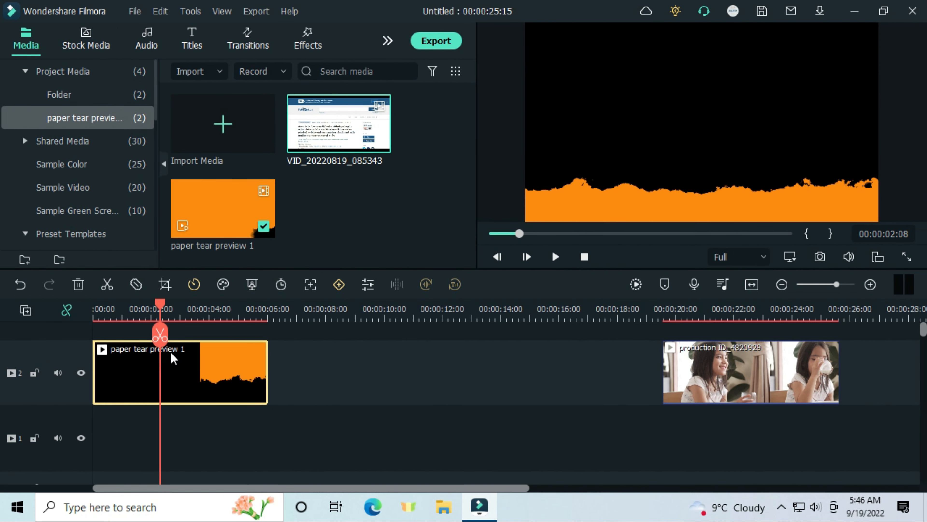
click(160, 334)
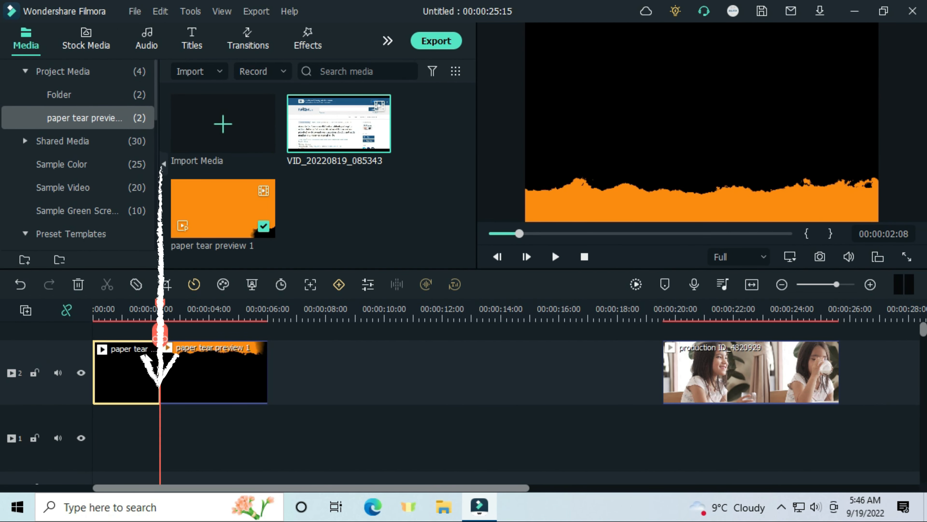
key(Delete)
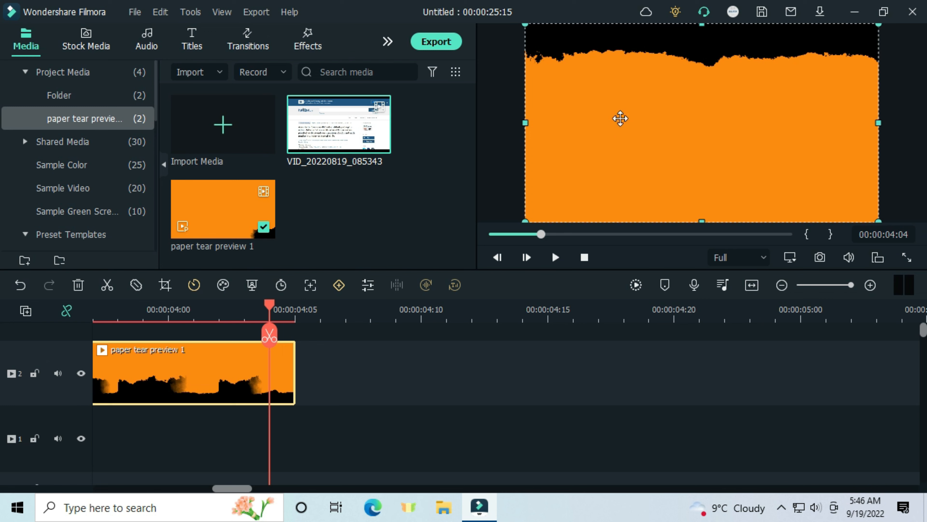
Step: Shift the clip's picture down in the frame and take a snapshot of it at 00:00:04:04
drag(621, 118, 637, 158)
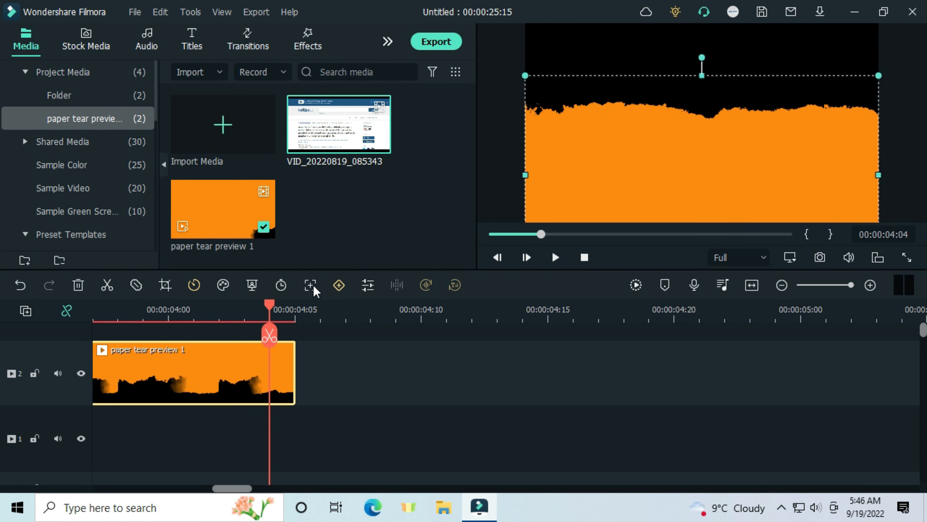
drag(288, 313, 396, 320)
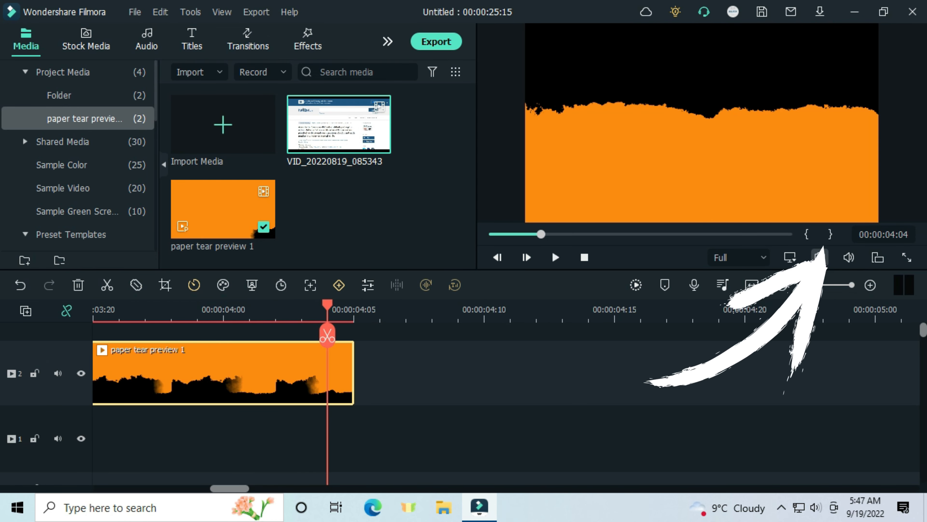
click(820, 257)
Step: Duplicate the trimmed paper tear preview 1 clip on the timeline
scroll(345, 329, down, 3)
click(336, 316)
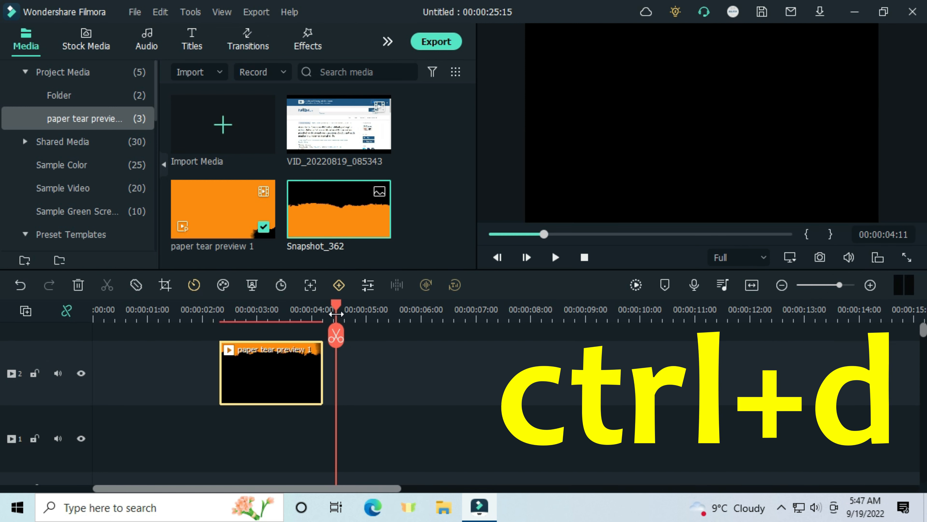
key(ctrl+d)
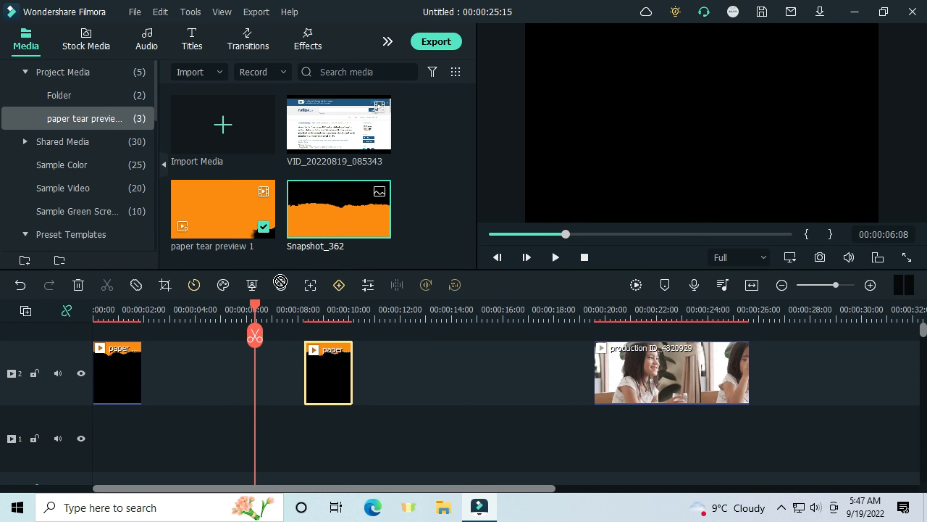
Step: Cut the Snapshot_362 clip at 00:00:05:04, delete the remainder and fit the snapshot between the two paper tear clips on track 2
drag(292, 332, 200, 333)
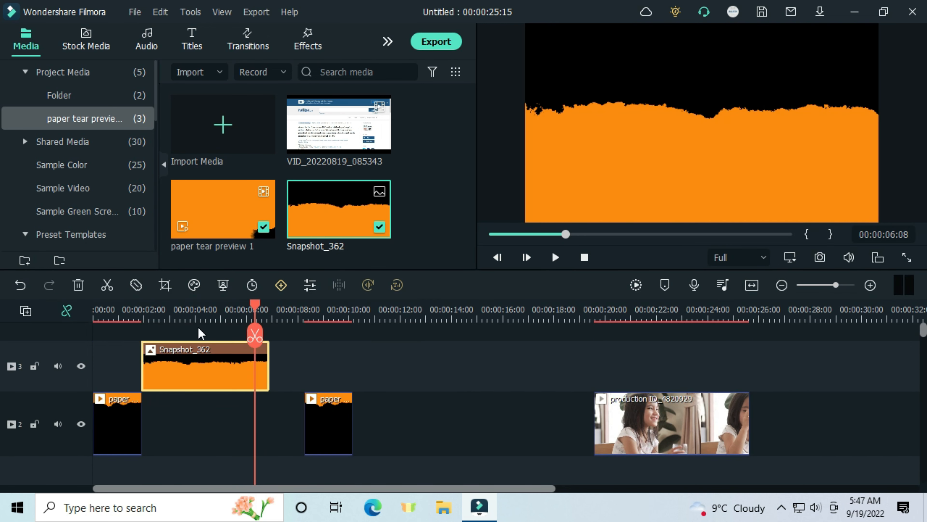
drag(329, 427, 250, 428)
click(226, 335)
click(256, 366)
key(Delete)
drag(189, 370, 190, 423)
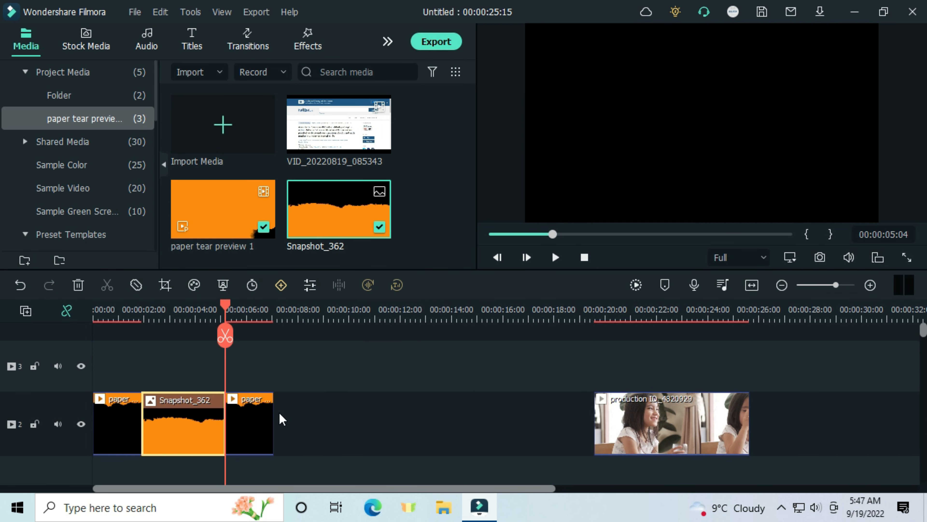
Step: Turn on Reverse Speed for the second paper tear clip
double_click(259, 421)
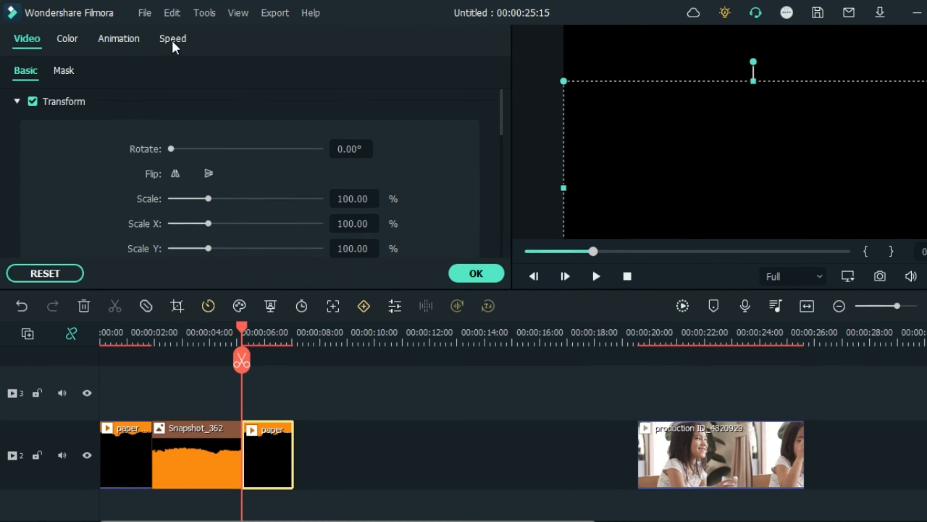
click(164, 36)
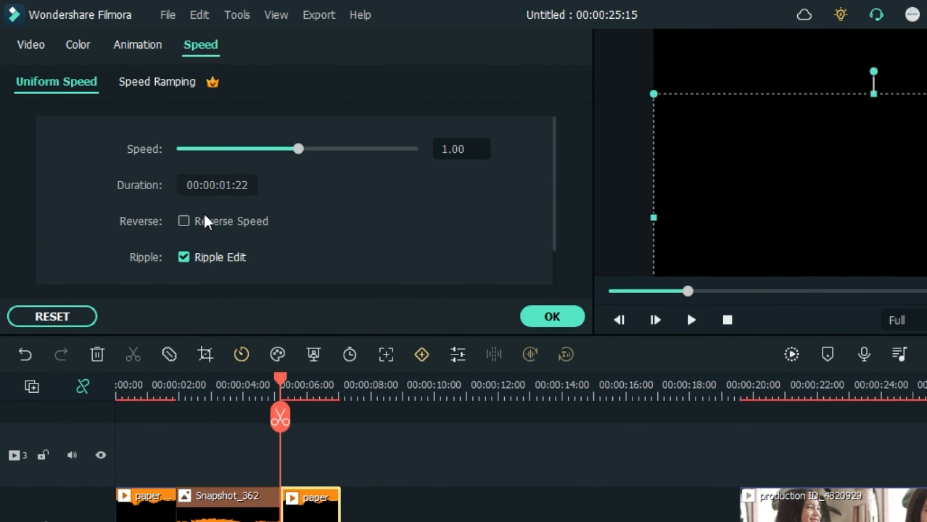
click(184, 221)
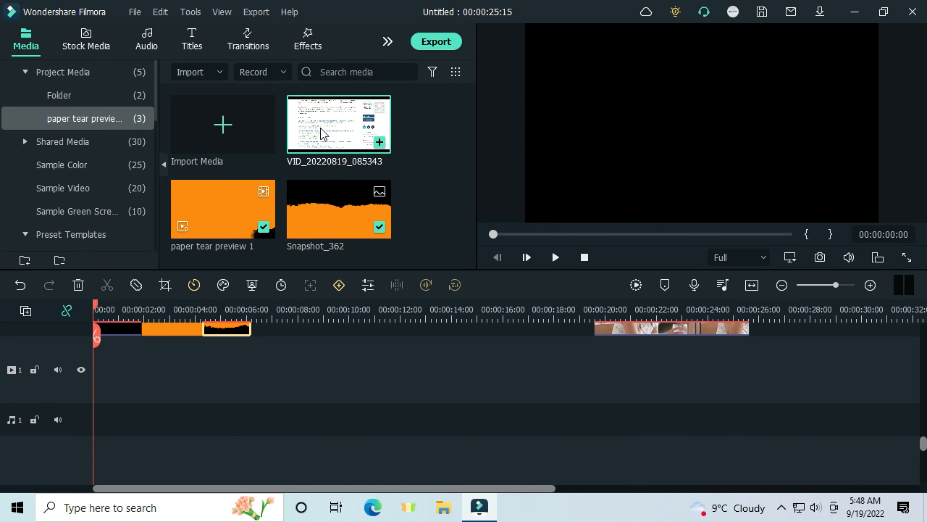
Step: Add VID_20220819_085343 to track 1, trim off its opening section and align it with the start of the timeline
drag(338, 124, 274, 333)
click(272, 317)
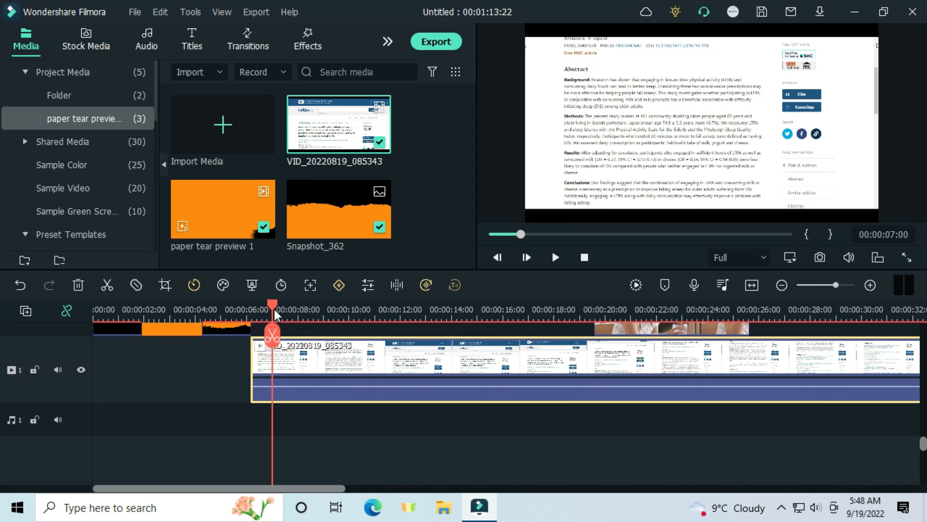
drag(268, 313, 263, 316)
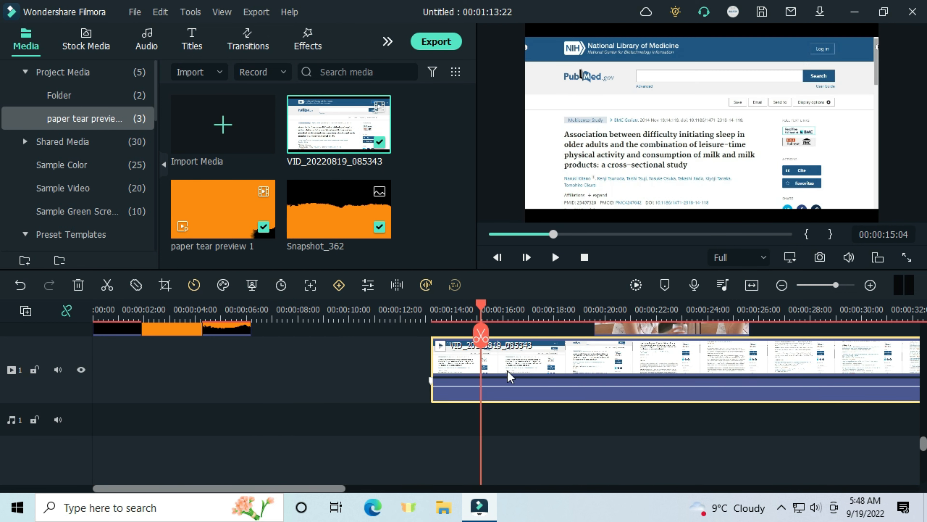
drag(528, 360, 195, 356)
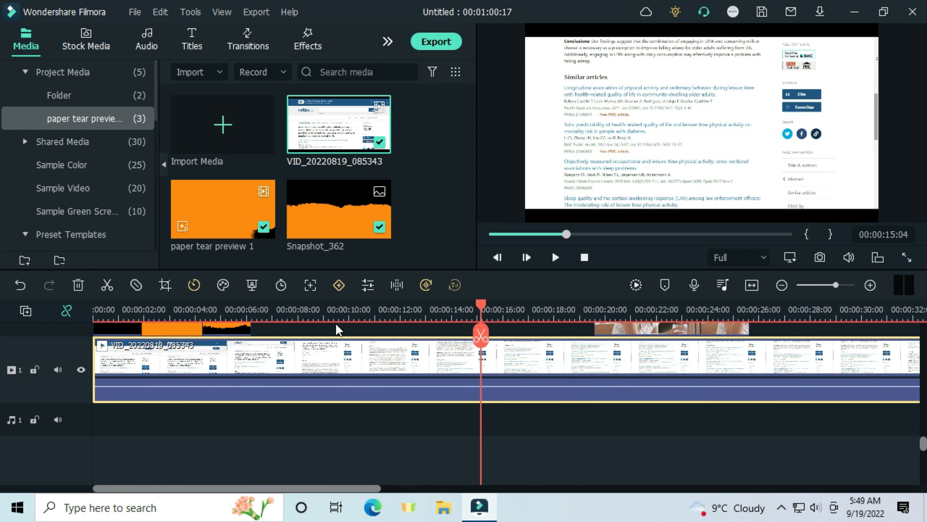
click(327, 318)
drag(326, 338, 295, 345)
click(319, 341)
click(292, 344)
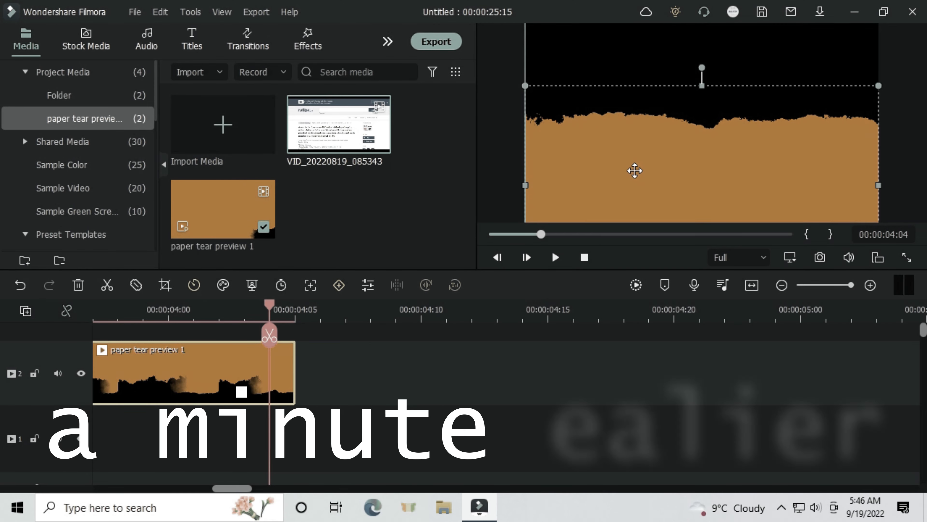
Step: Raise the paper tear preview 1 clip slightly in the frame, to a vertical position of about -91.5
drag(635, 170, 637, 158)
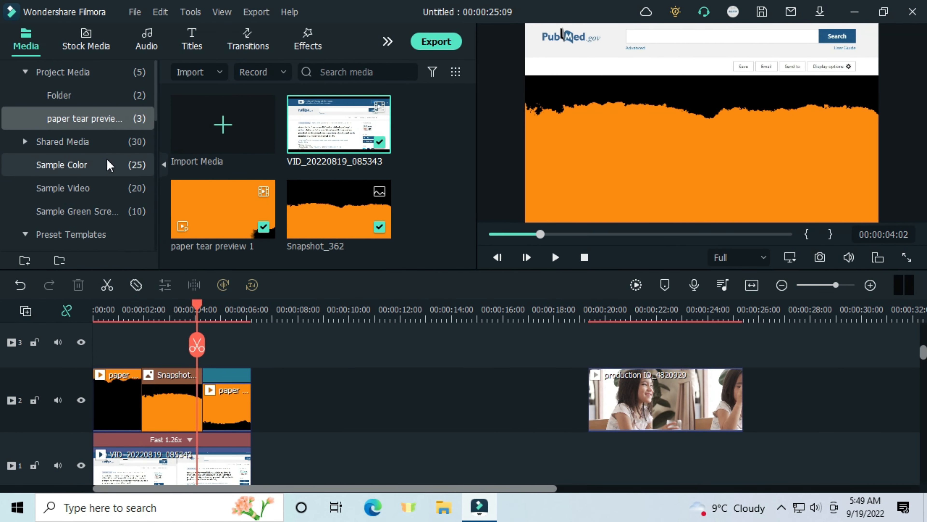
Step: Add a Black sample color on track 3, extend it to match the clips below and shrink it to the strip above the tear clip
click(106, 172)
scroll(263, 224, down, 5)
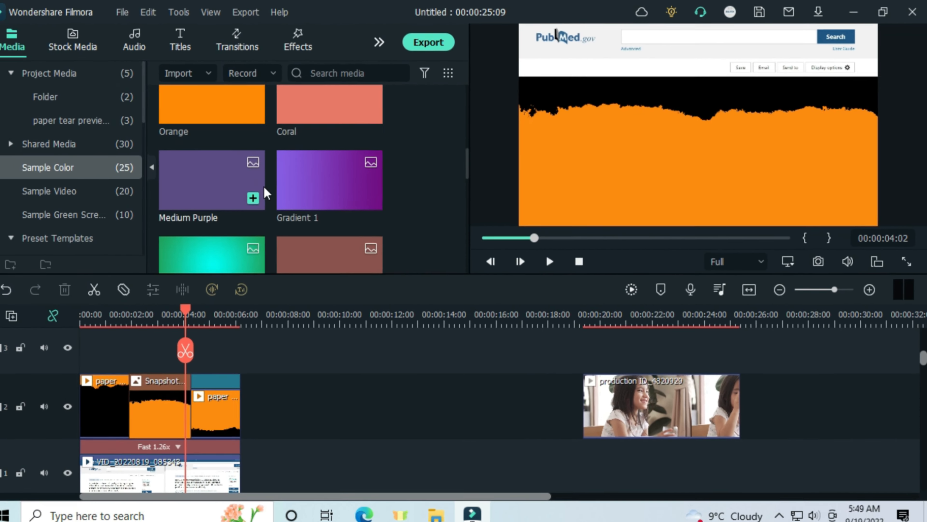
scroll(124, 226, up, 3)
drag(339, 194, 97, 366)
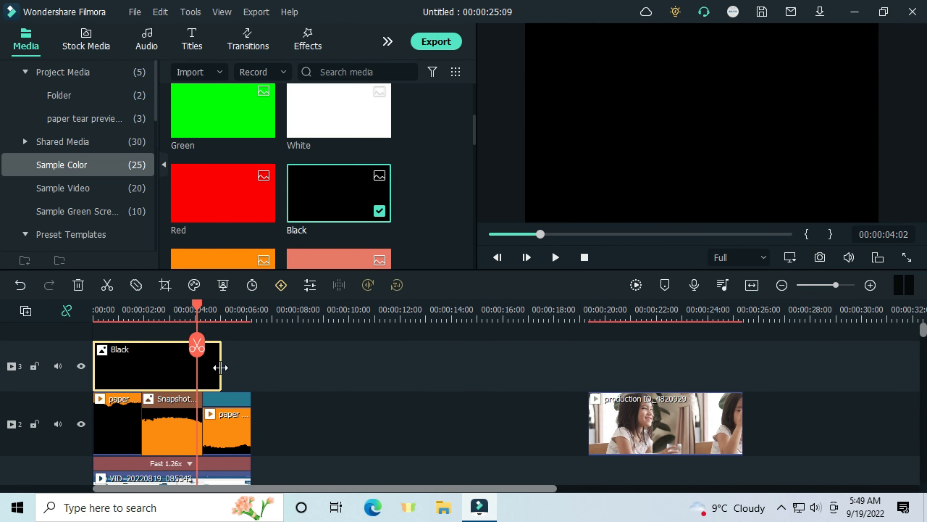
drag(221, 368, 251, 368)
click(701, 182)
drag(702, 221, 698, 75)
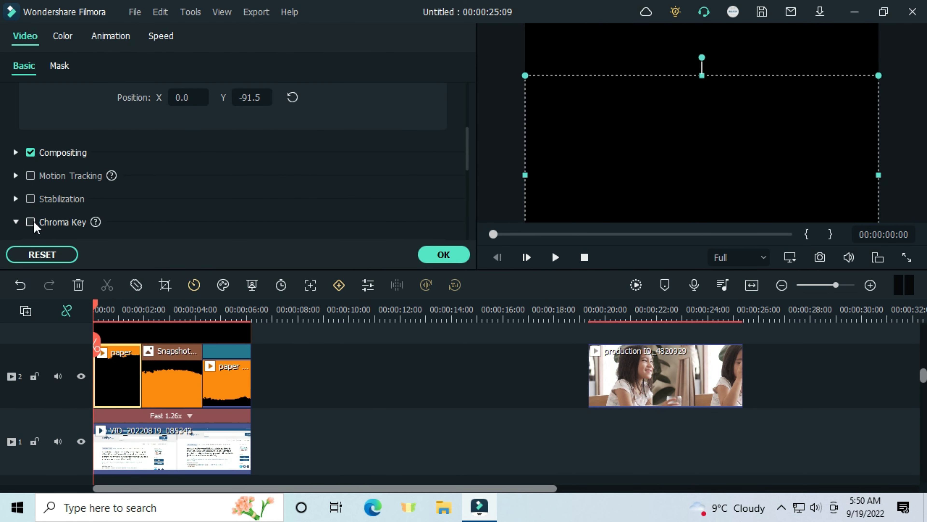
Step: Key out the orange in the first paper tear clip with Chroma Key, using offset 16 and tolerance 55
scroll(114, 240, down, 5)
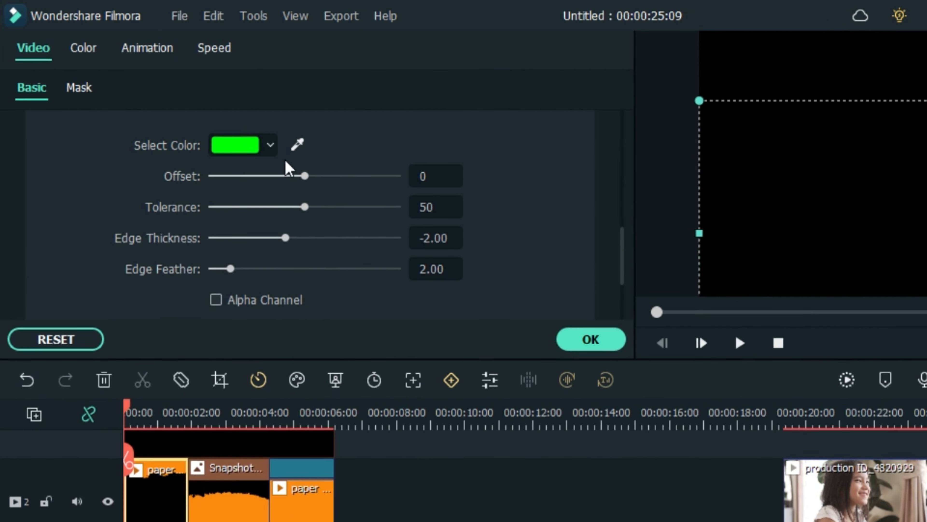
click(223, 108)
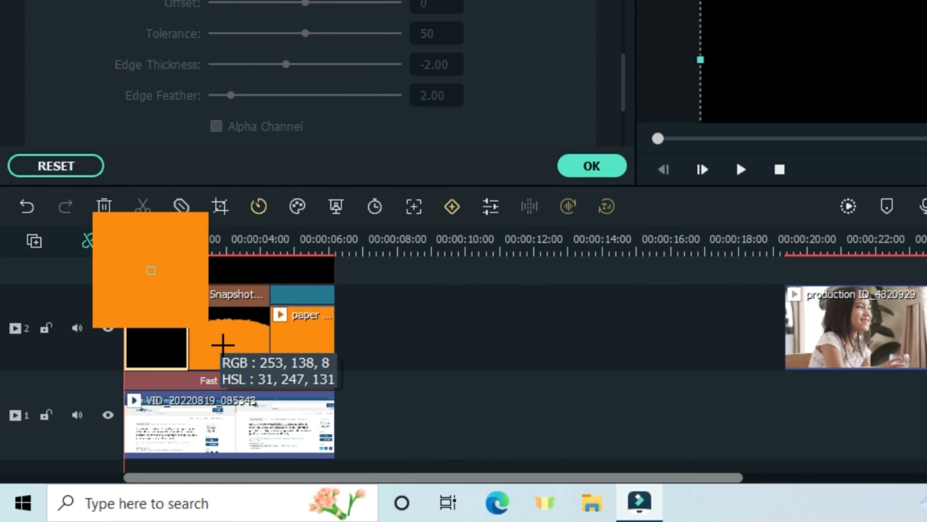
click(224, 349)
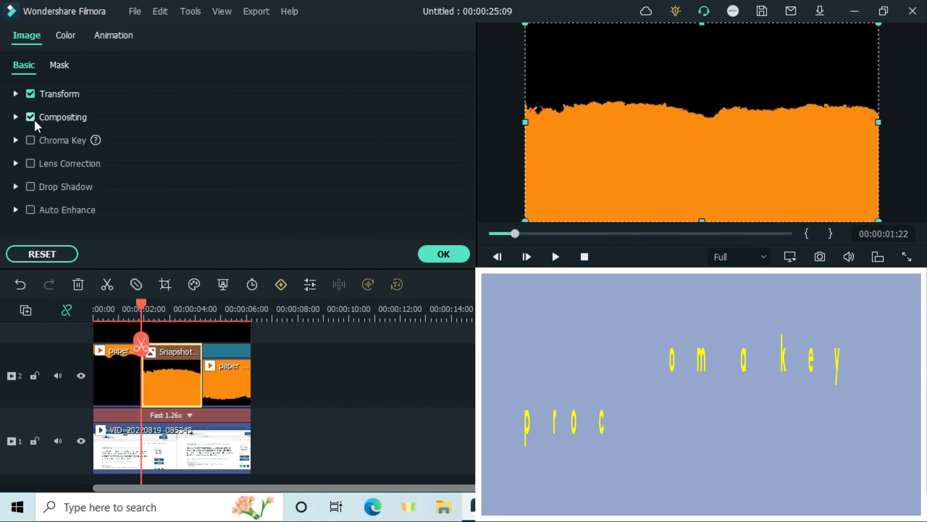
Step: Turn on Chroma Key for the Snapshot_362 clip and the reversed paper tear clip and key out their orange
click(30, 140)
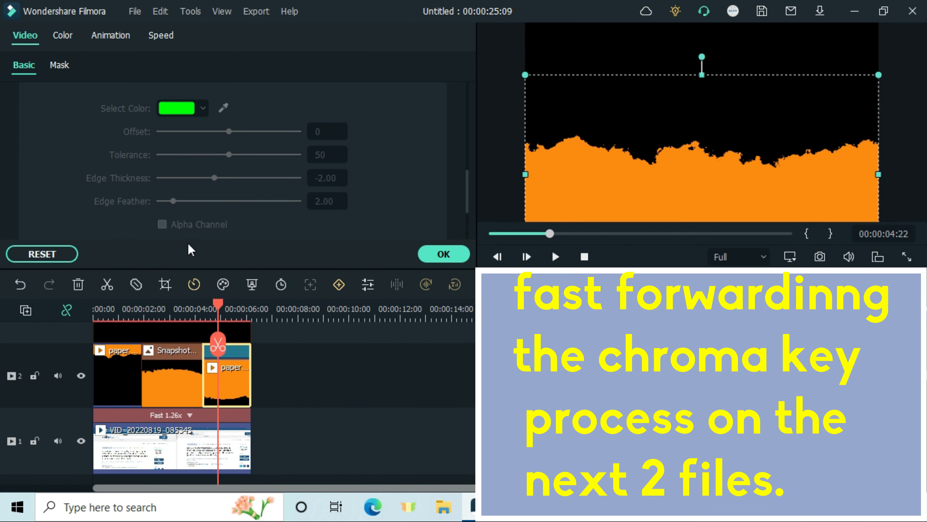
scroll(94, 166, up, 3)
click(30, 221)
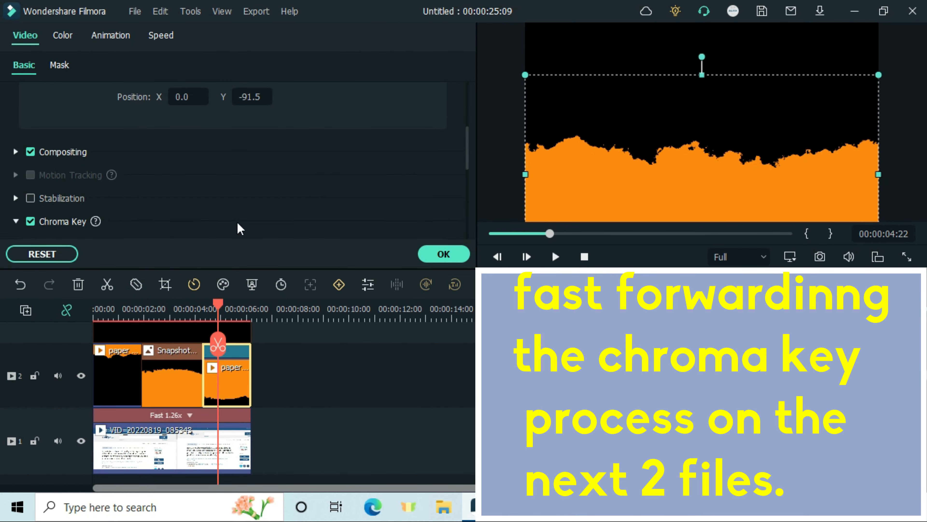
scroll(236, 222, down, 3)
click(223, 108)
click(572, 194)
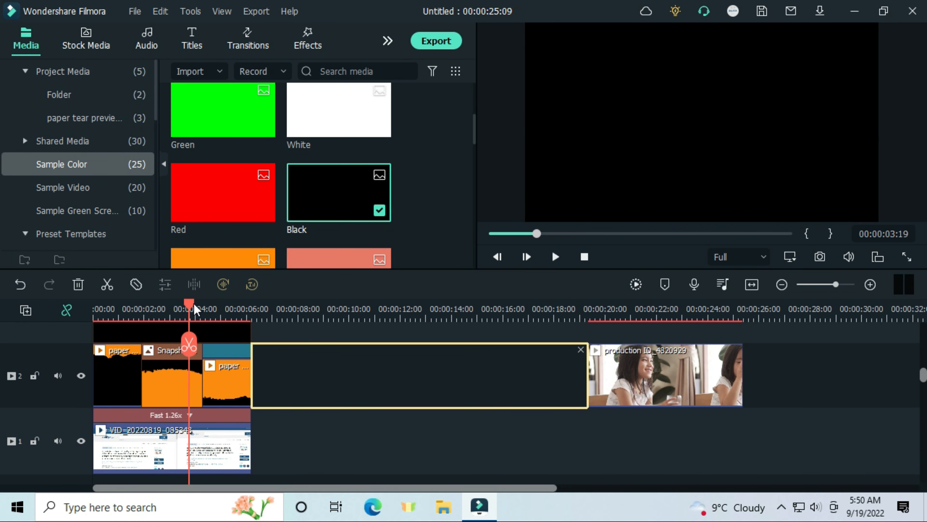
Step: Play the keyed paper tear sequence from the start of the timeline
drag(196, 308, 41, 304)
key(space)
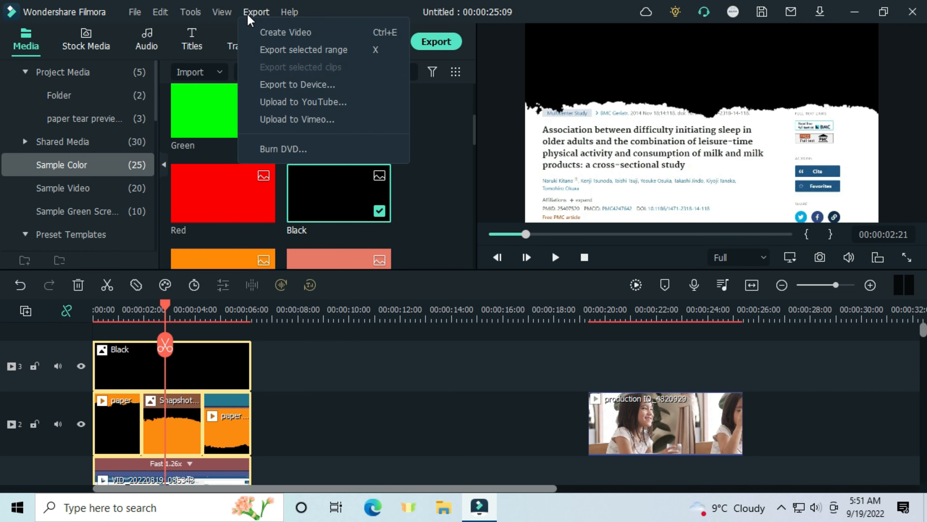
Step: Export the selected range of stacked clips as "paper tear effect preview 2" at 1920x1080 and 30 fps, adding it to the project media
click(255, 13)
click(256, 12)
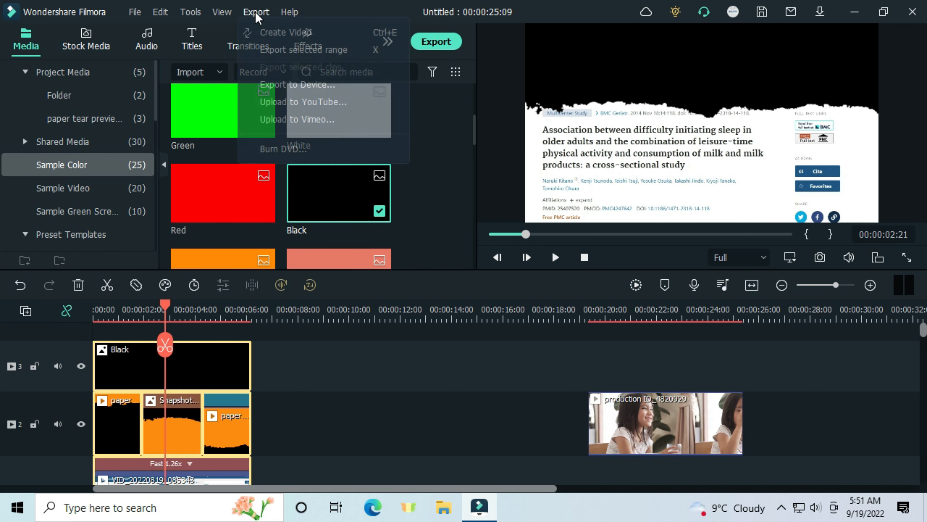
click(326, 50)
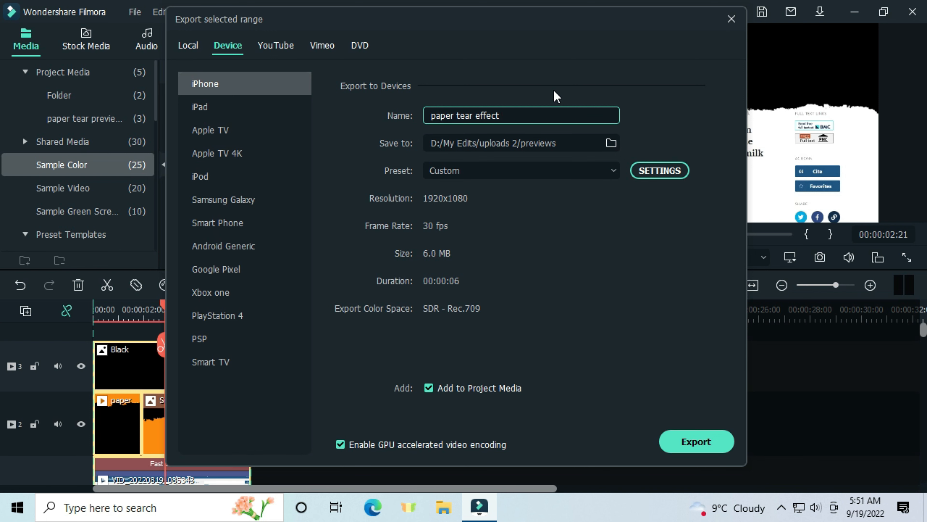
click(706, 441)
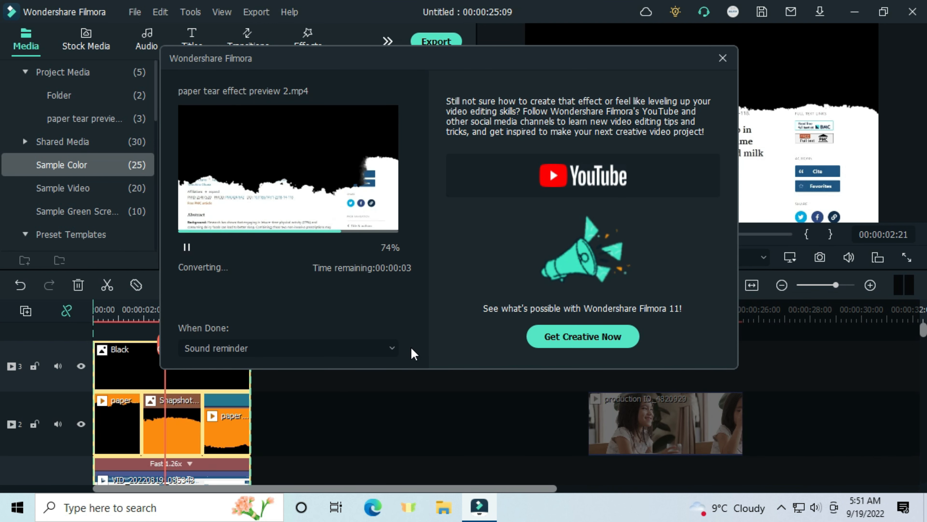
click(356, 344)
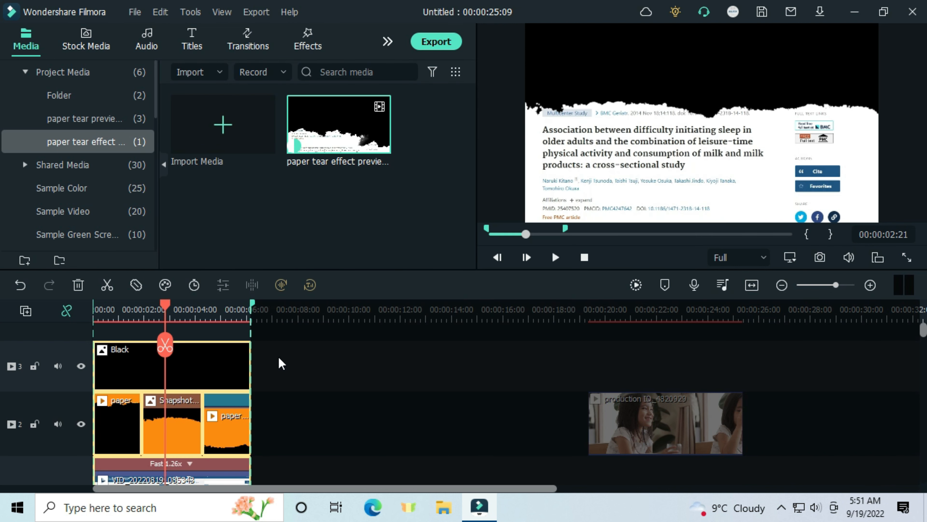
Step: Cancel the selected export range and delete the exported source clips from the timeline, keeping production ID_4820929
right_click(280, 362)
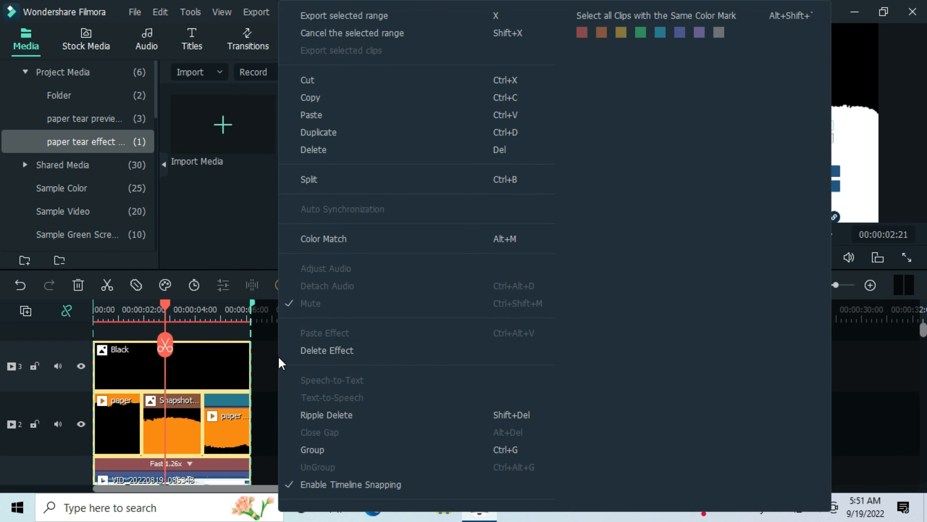
click(346, 33)
drag(306, 360, 147, 410)
key(Delete)
click(118, 399)
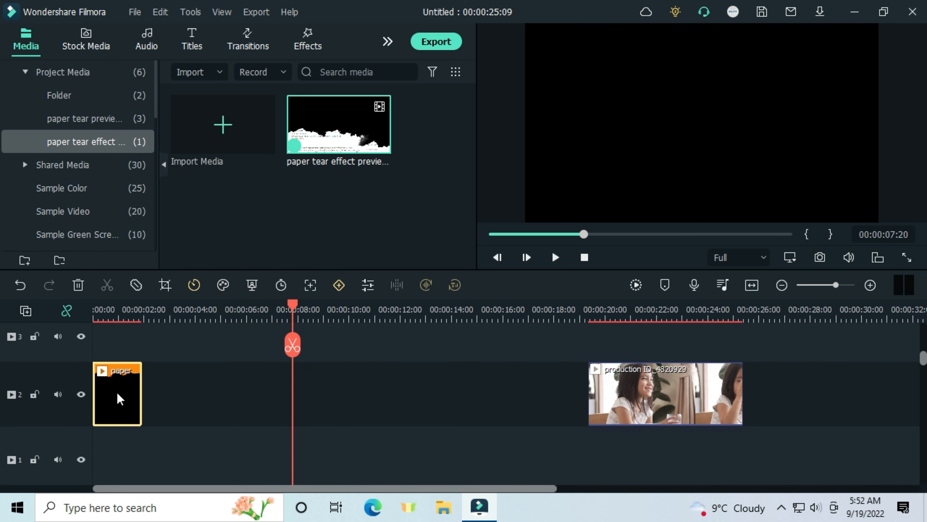
key(Delete)
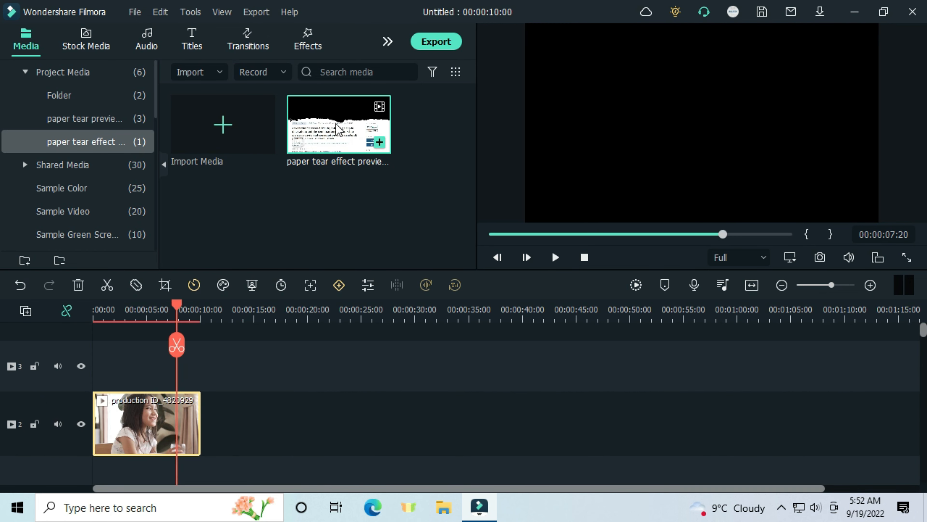
Step: Place paper tear effect preview 2 on track 3 over production ID_4820929, starting at 00:00:01:09, and key out its black with Chroma Key
drag(337, 127, 97, 363)
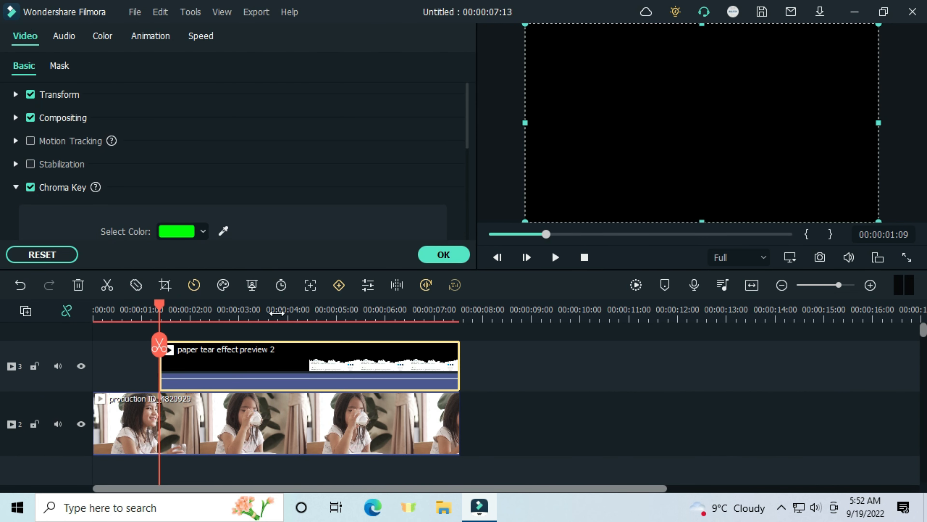
drag(280, 311, 334, 314)
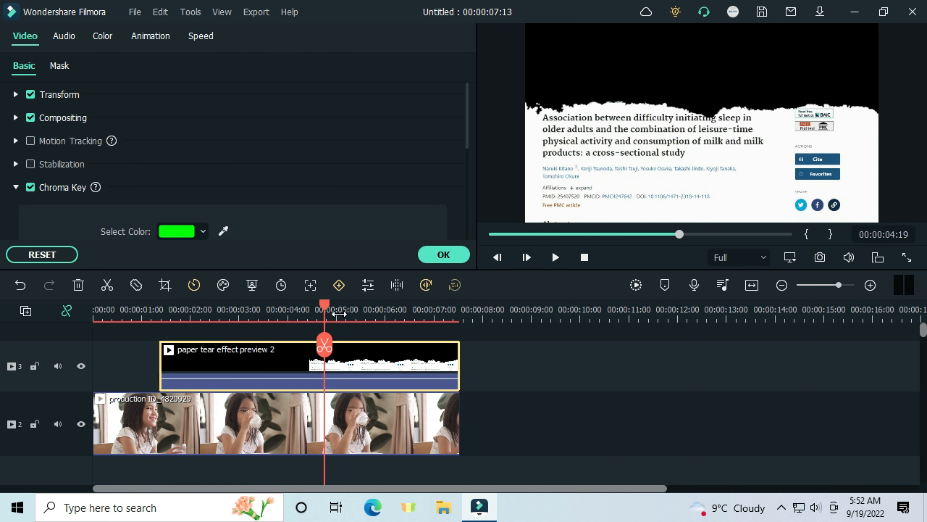
click(224, 231)
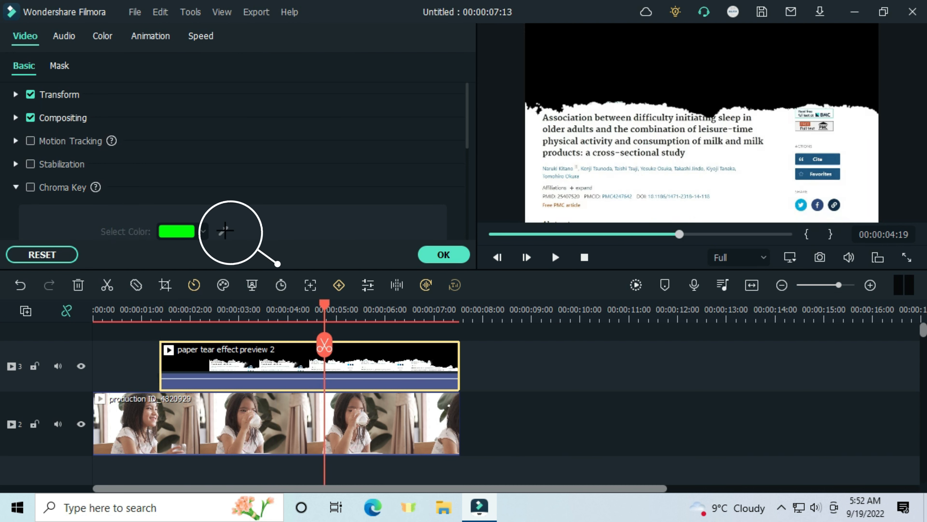
click(599, 98)
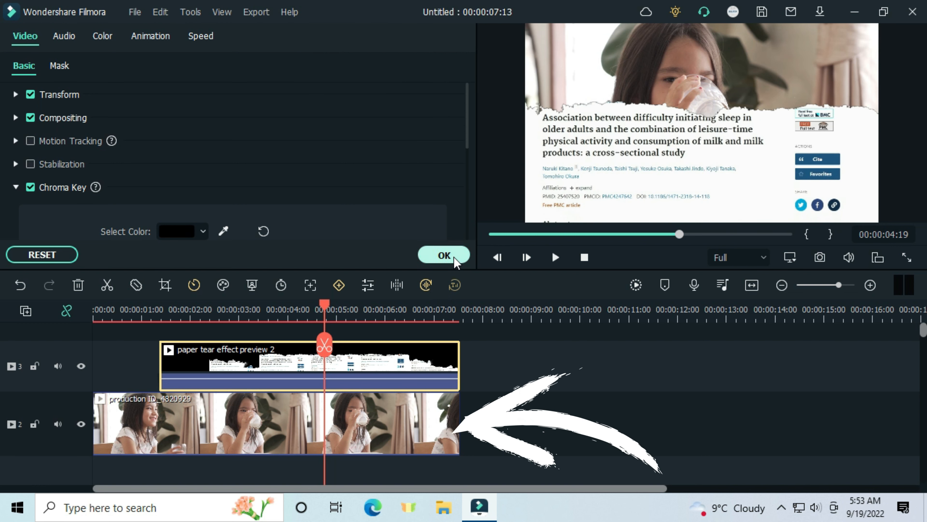
click(444, 255)
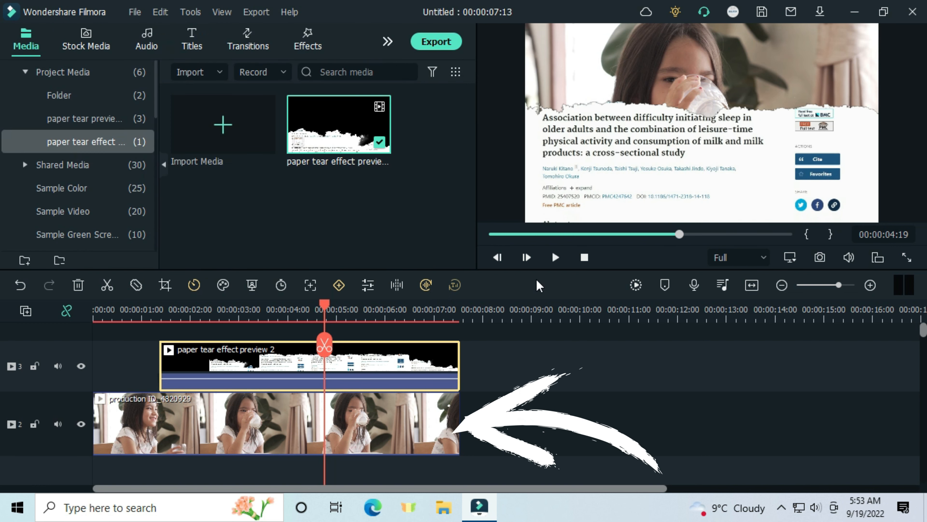
Step: Render the timeline preview for smooth playback and play the paper tear effect over the footage
click(637, 285)
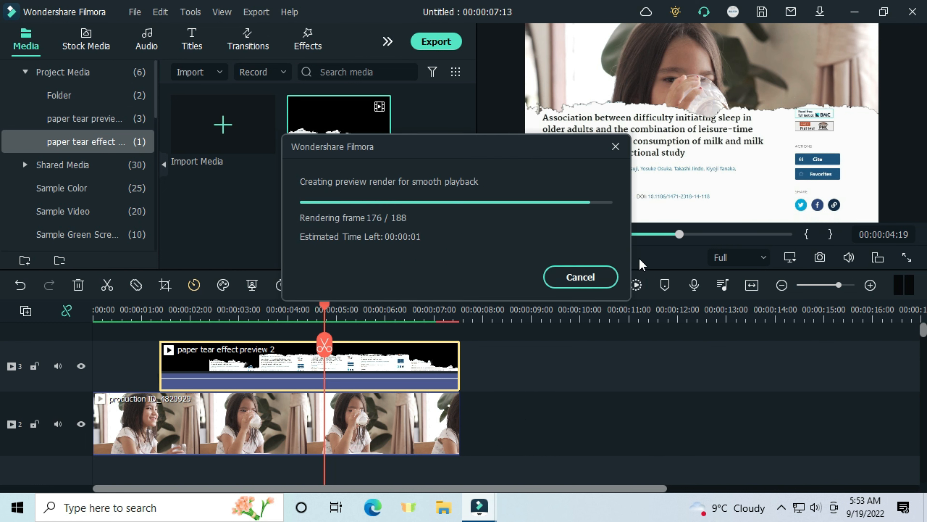
click(131, 313)
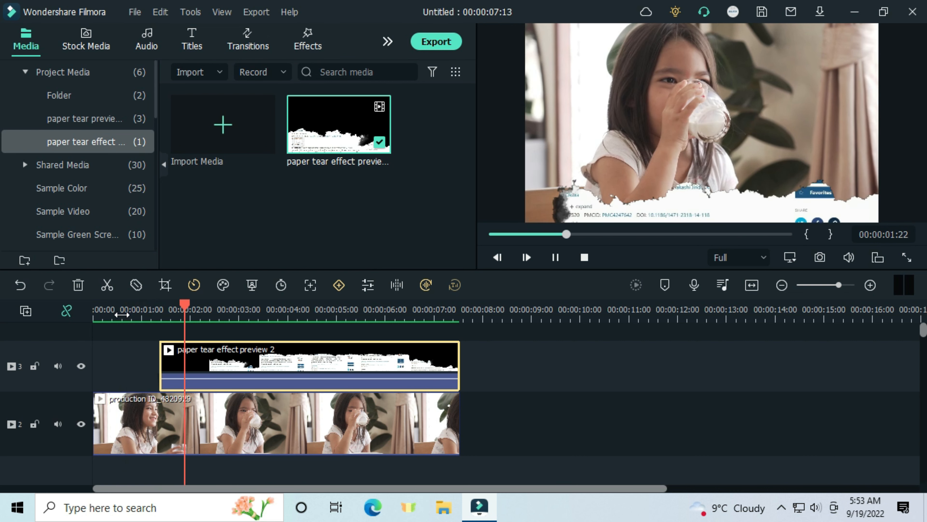